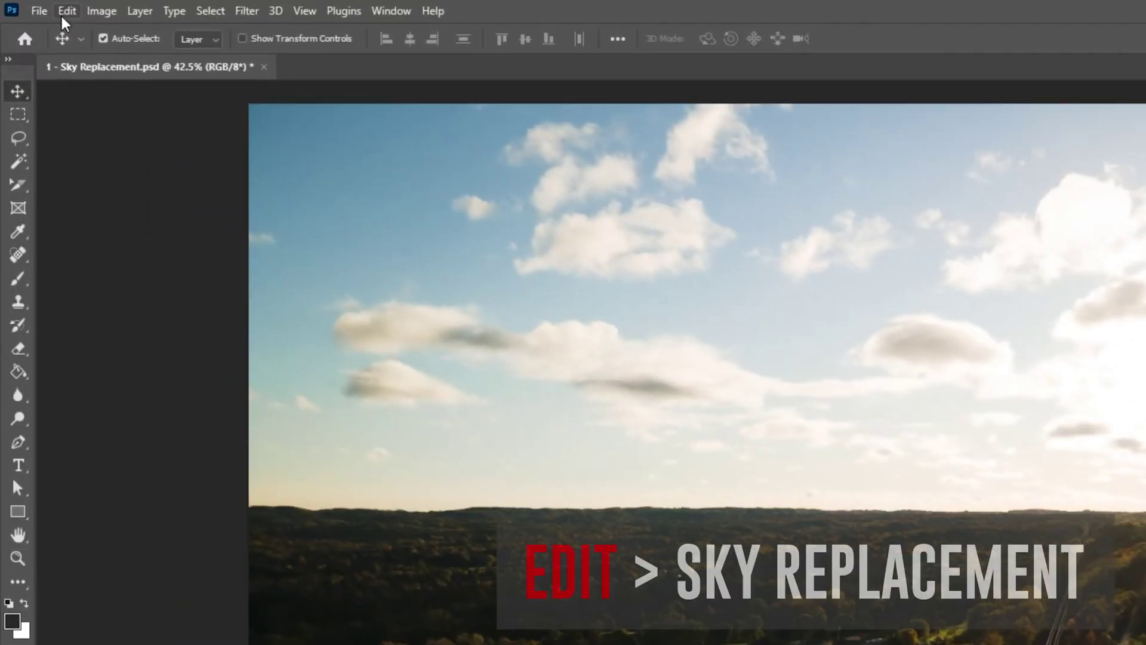
- Open Edit > Sky Replacement and choose the pink sunset sky from the Spectacular presets
click(34, 6)
click(150, 473)
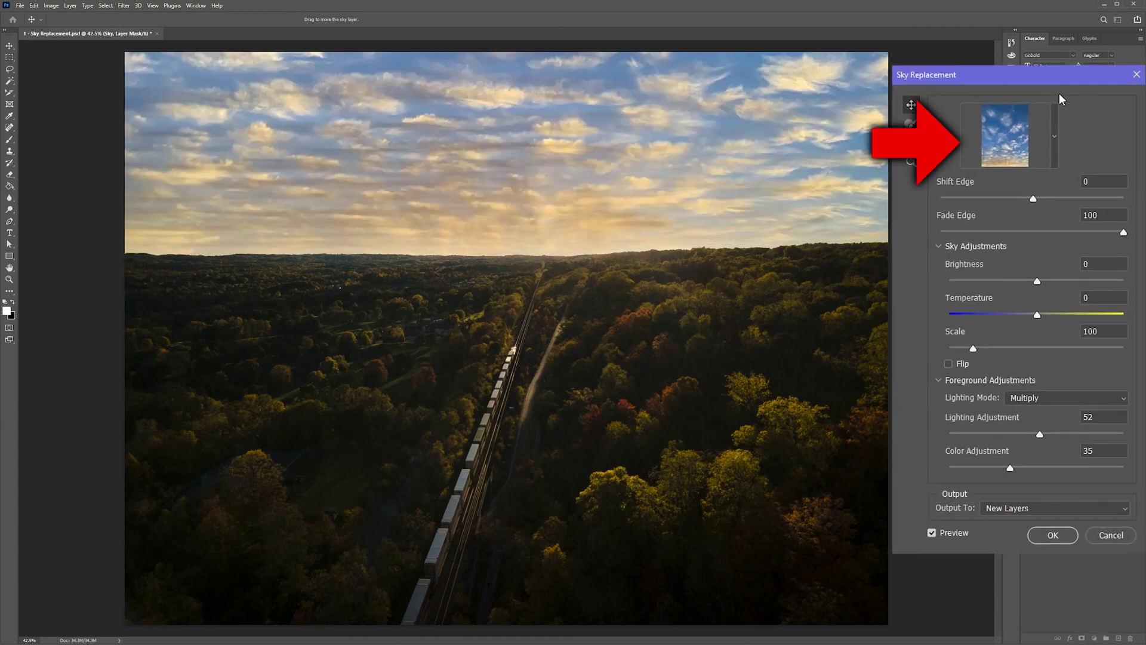
click(1055, 136)
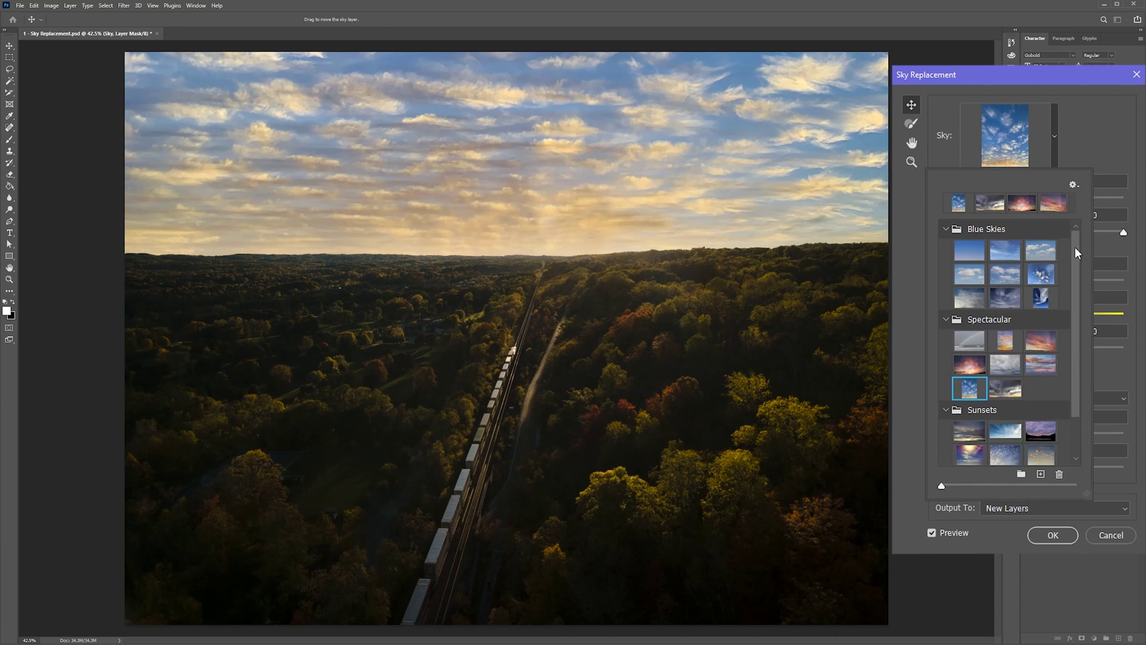
drag(1074, 246, 1074, 293)
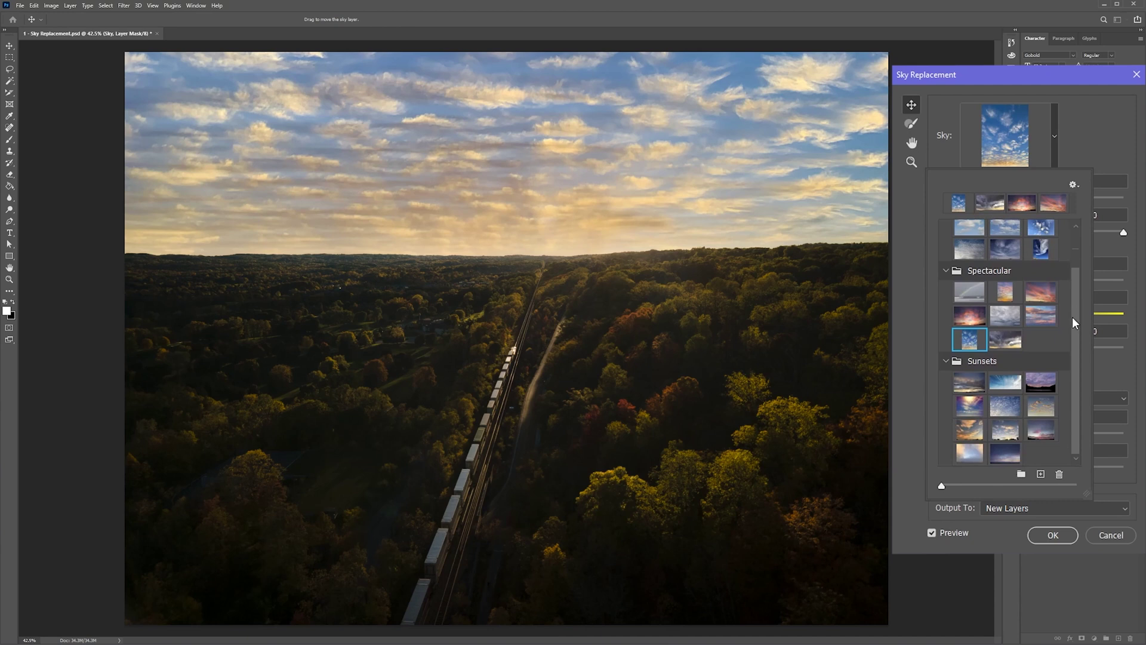
drag(1072, 298, 1075, 227)
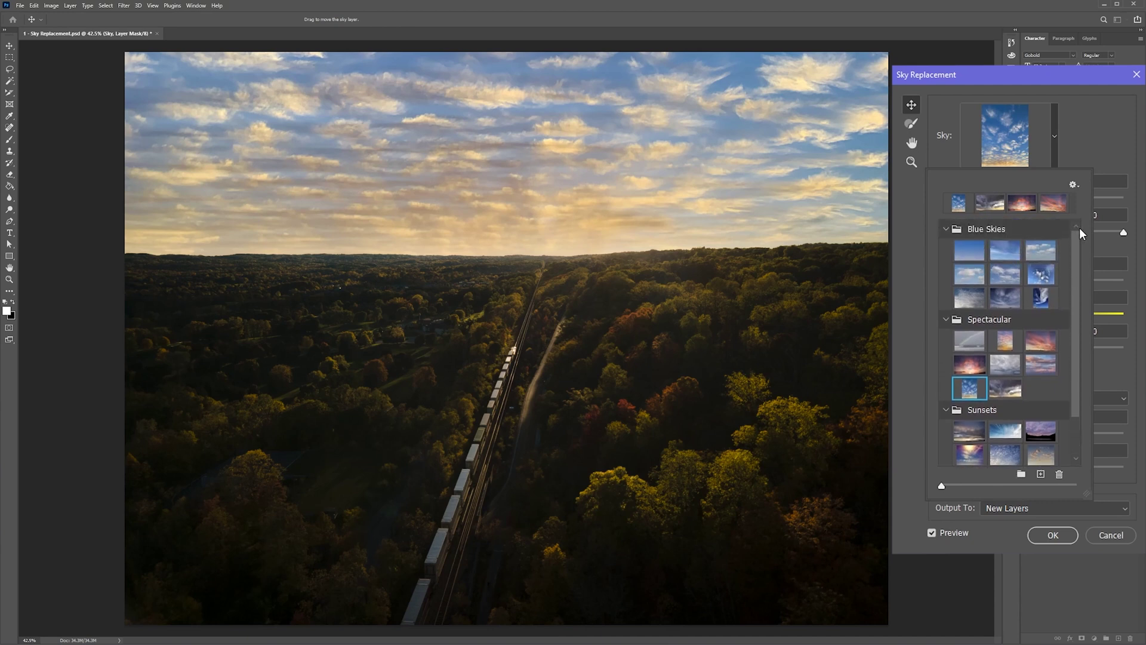
click(1041, 340)
- Close the preset list, test Shift Edge values and return it to 0, then drag the sky upward
click(1067, 140)
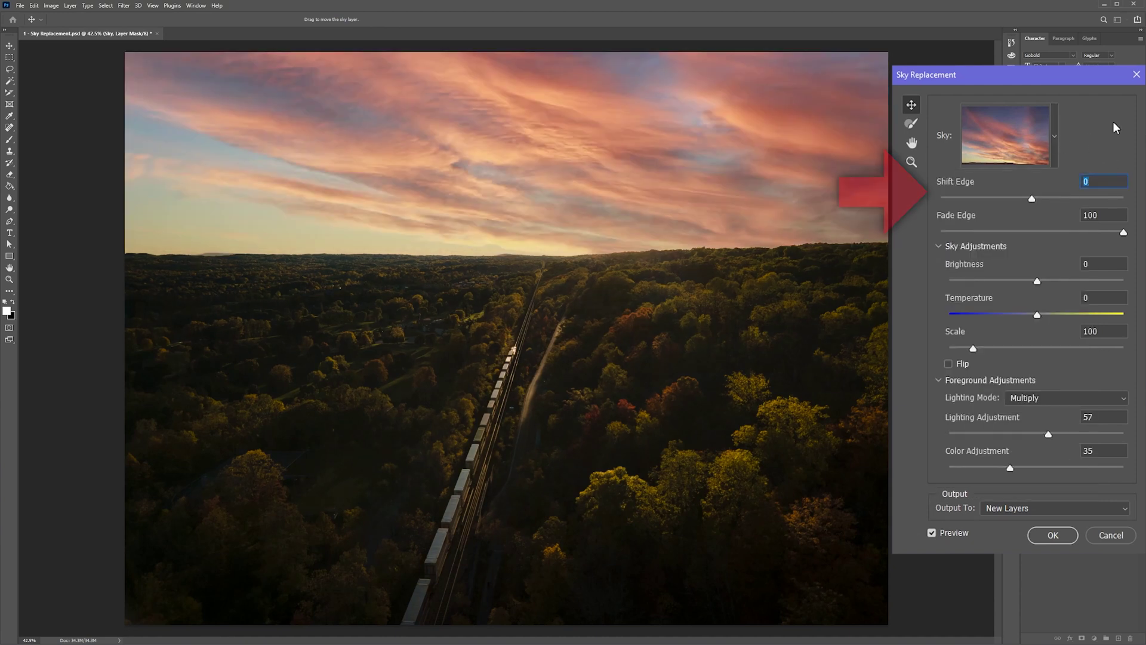
key(shift+Down)
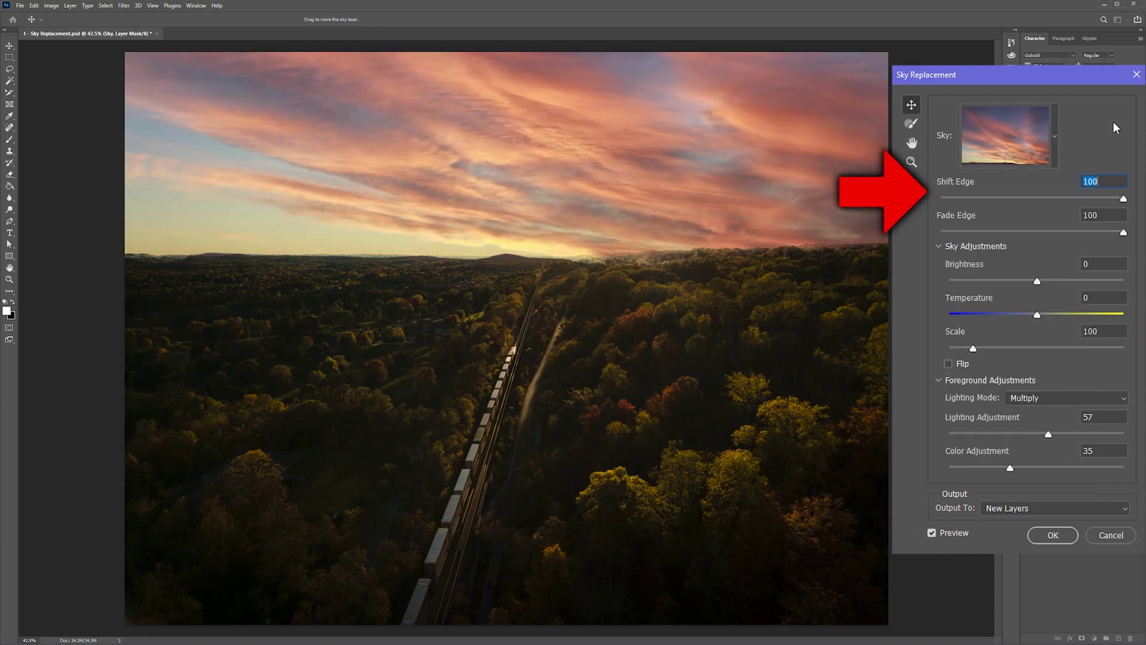
key(shift+Down)
key(shift+Down)
key(shift+Down)
key(shift+Down)
key(shift+Down)
key(shift+Down)
key(shift+Down)
key(shift+Down)
key(shift+Down)
key(shift+Down)
key(shift+Down)
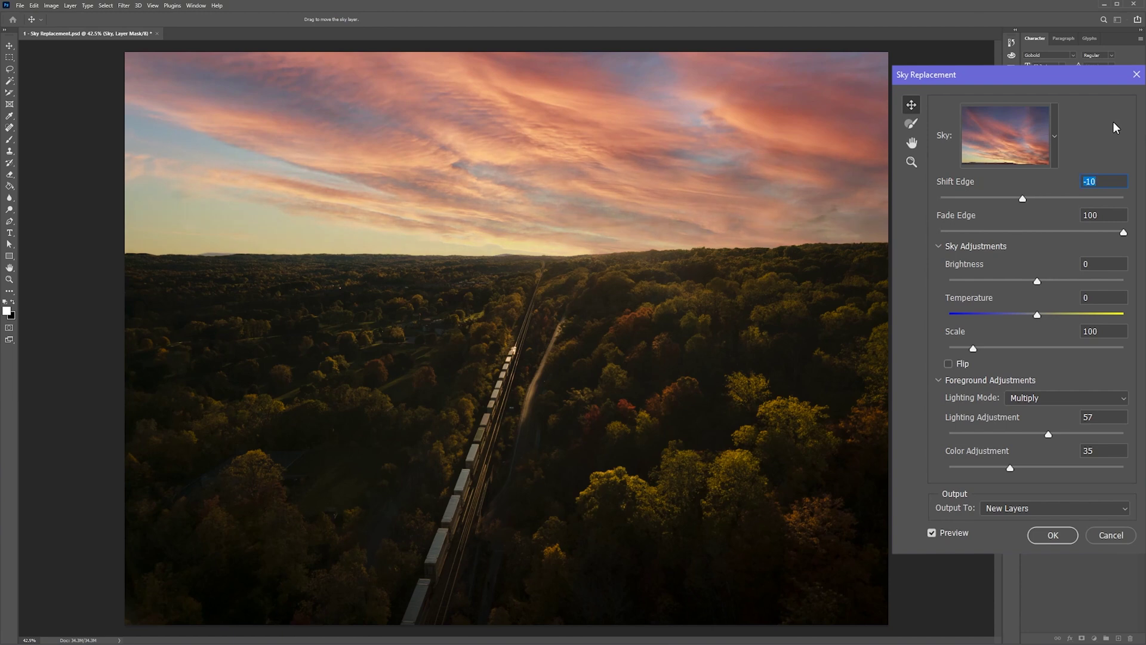
key(shift+Down)
key(shift+Down)
key(shift+Down)
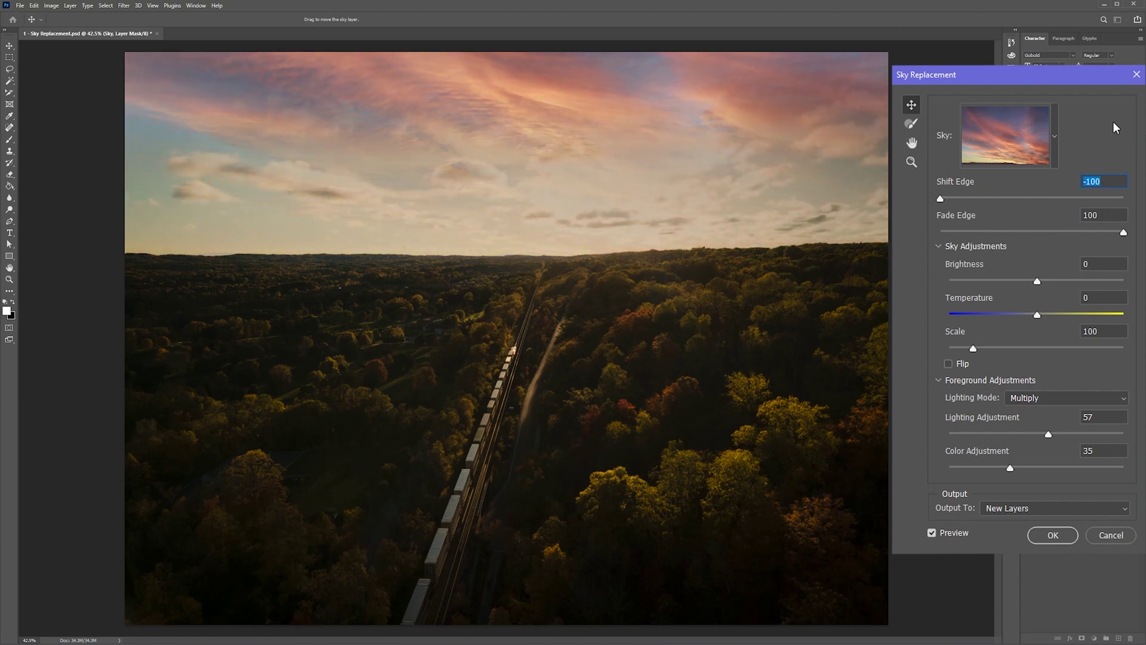
key(shift+Up)
key(shift+Up)
key(shift+Up)
key(shift+Up)
key(shift+Up)
key(shift+Up)
key(shift+Up)
key(shift+Up)
key(shift+Up)
key(shift+Up)
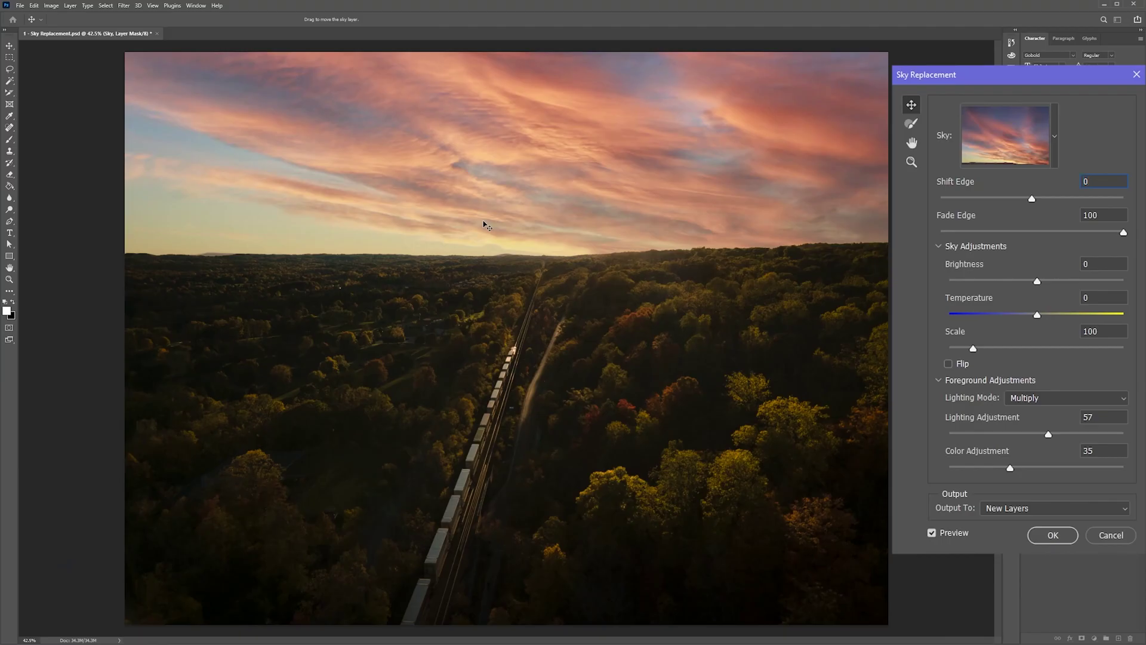
mouse_move(485, 221)
mouse_down()
mouse_move(484, 198)
mouse_move(485, 209)
mouse_move(573, 179)
mouse_move(574, 201)
mouse_up()
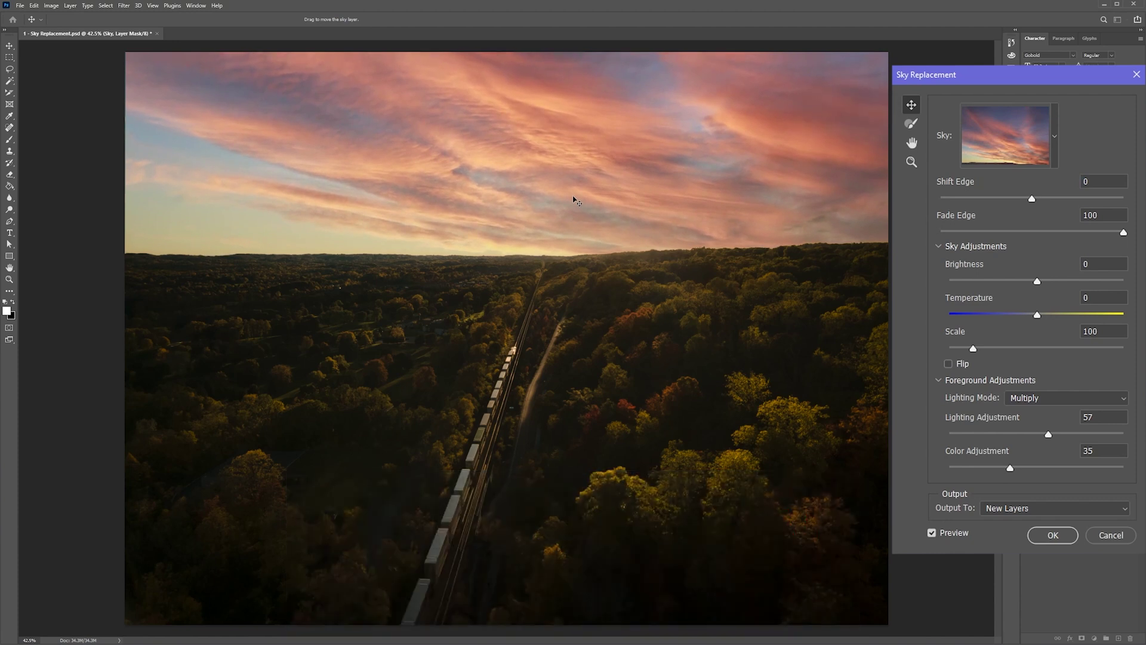
- Zoom in on the horizon tree line and switch to the Sky Brush
key(z)
click(335, 256)
click(339, 257)
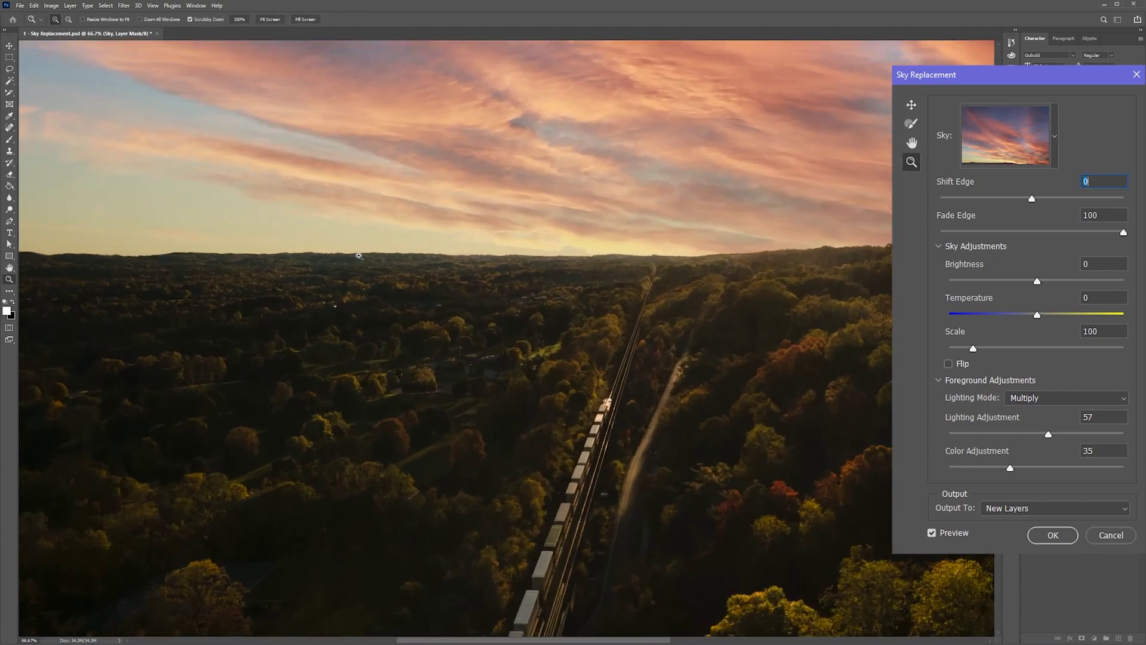
click(360, 256)
click(361, 255)
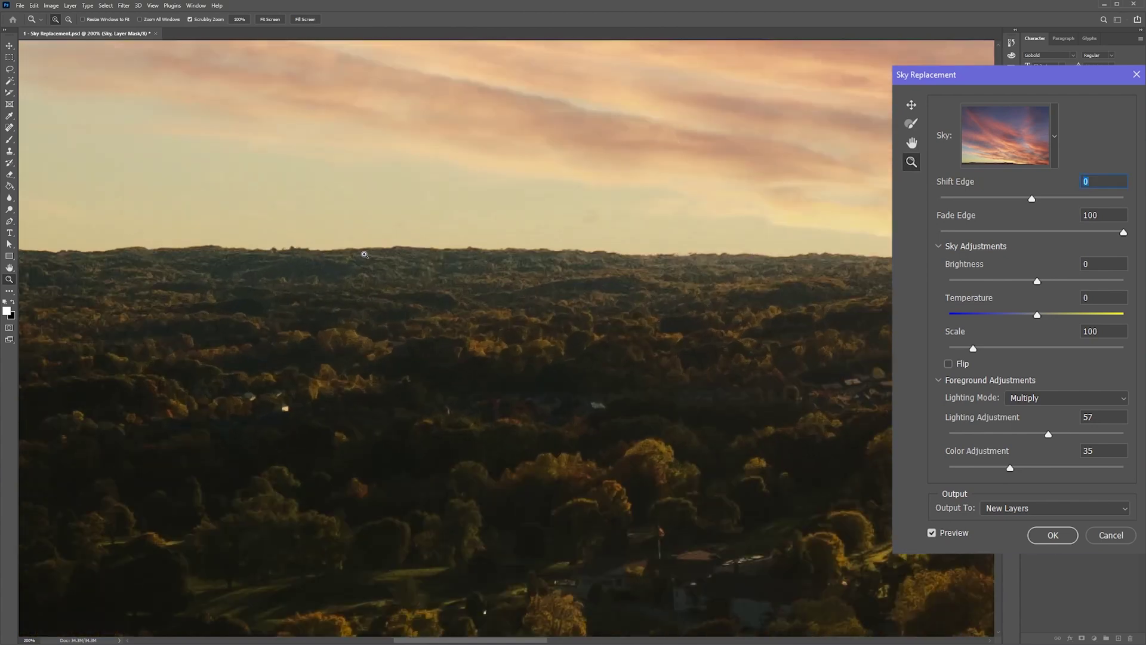
key(b)
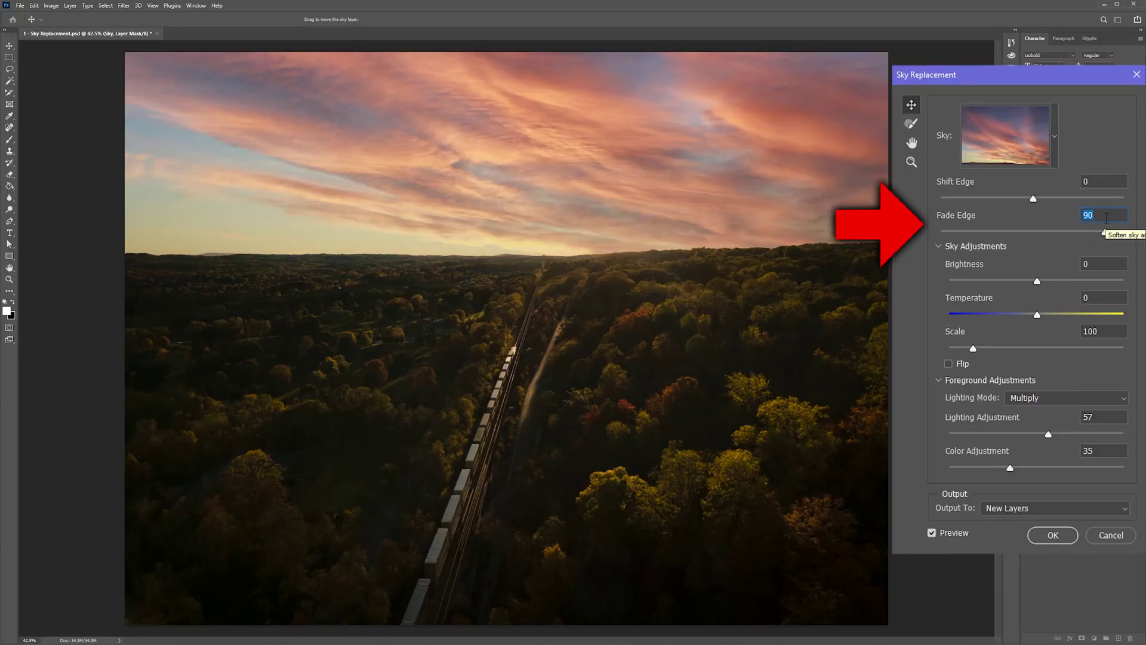
- Lower the Fade Edge amount, then compare brighter and darker sky Brightness before returning it to neutral
key(shift+Down)
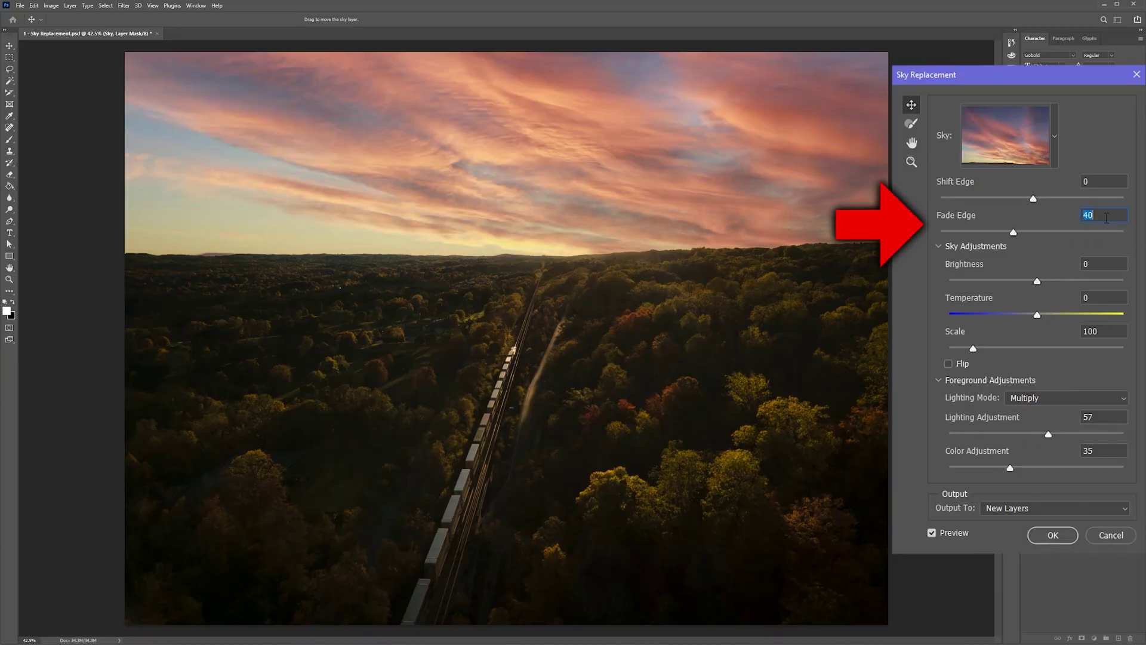
key(shift+Down)
key(shift+Down)
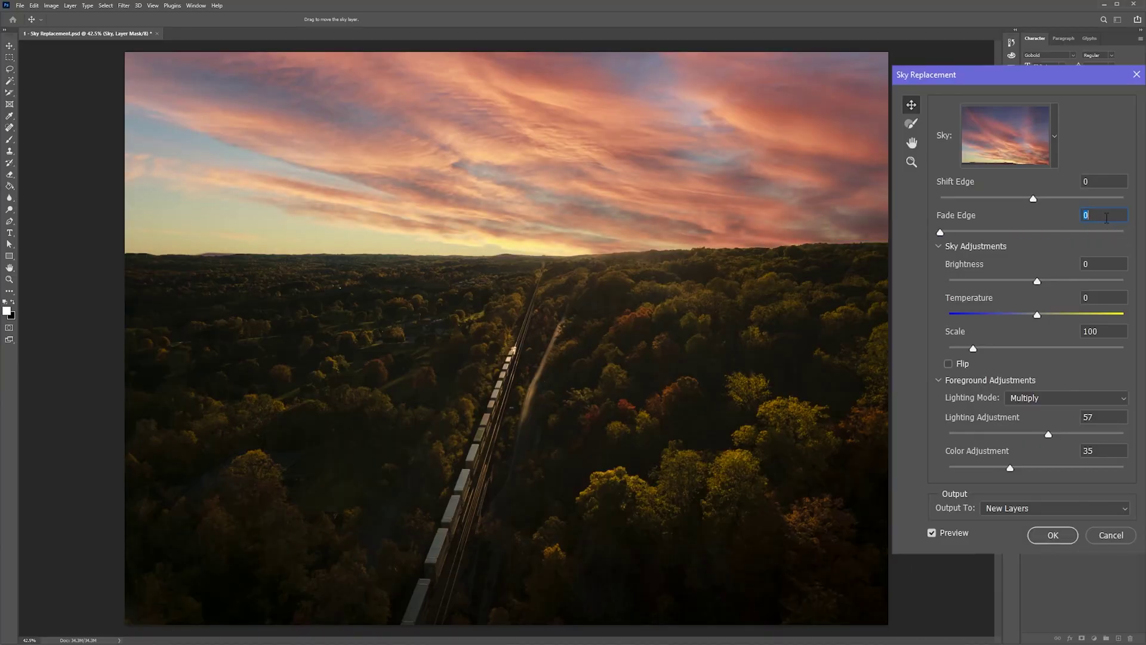
key(shift+Up)
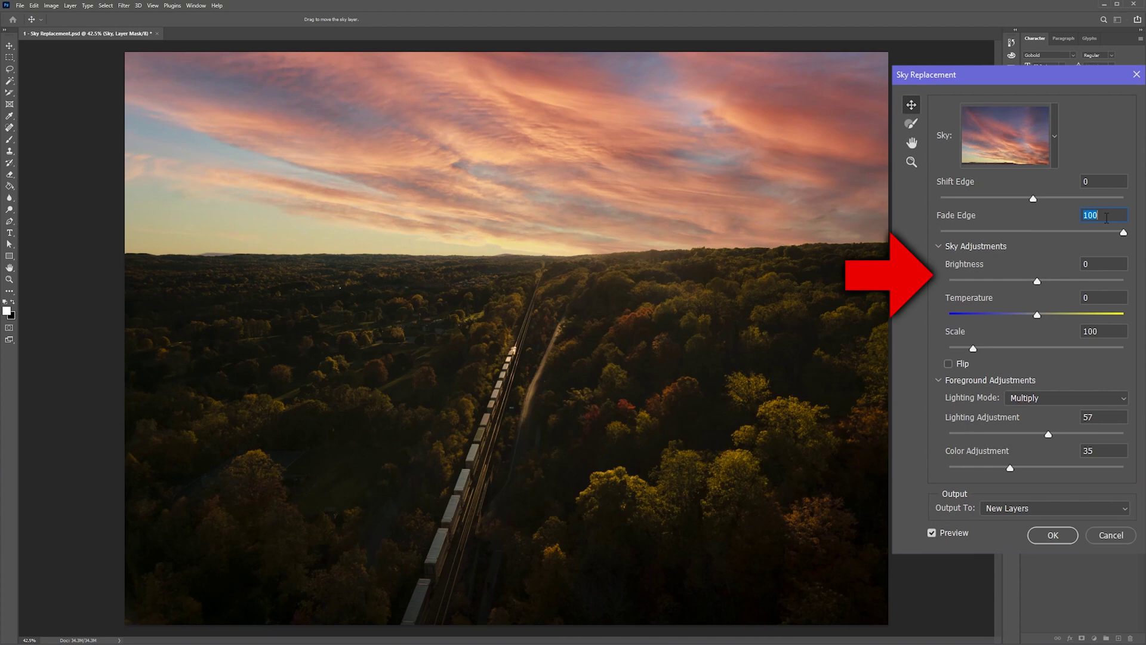
click(1113, 266)
key(shift+Up)
key(shift+Up)
key(shift+Up)
key(shift+Up)
key(shift+Up)
key(shift+Up)
key(shift+Up)
key(shift+Up)
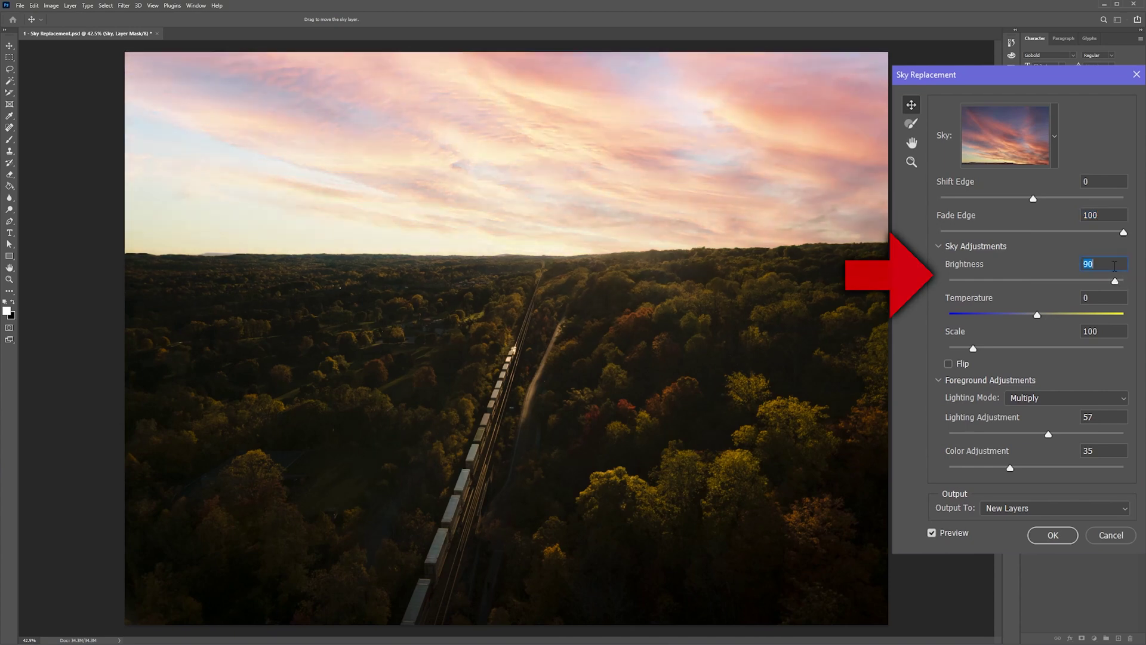
key(shift+Down)
key(shift+Down)
key(shift+Down)
key(shift+Down)
key(shift+Down)
key(shift+Down)
key(shift+Down)
key(shift+Down)
key(shift+Down)
key(shift+Down)
key(shift+Down)
key(shift+Down)
key(shift+Down)
key(shift+Down)
key(shift+Down)
key(shift+Down)
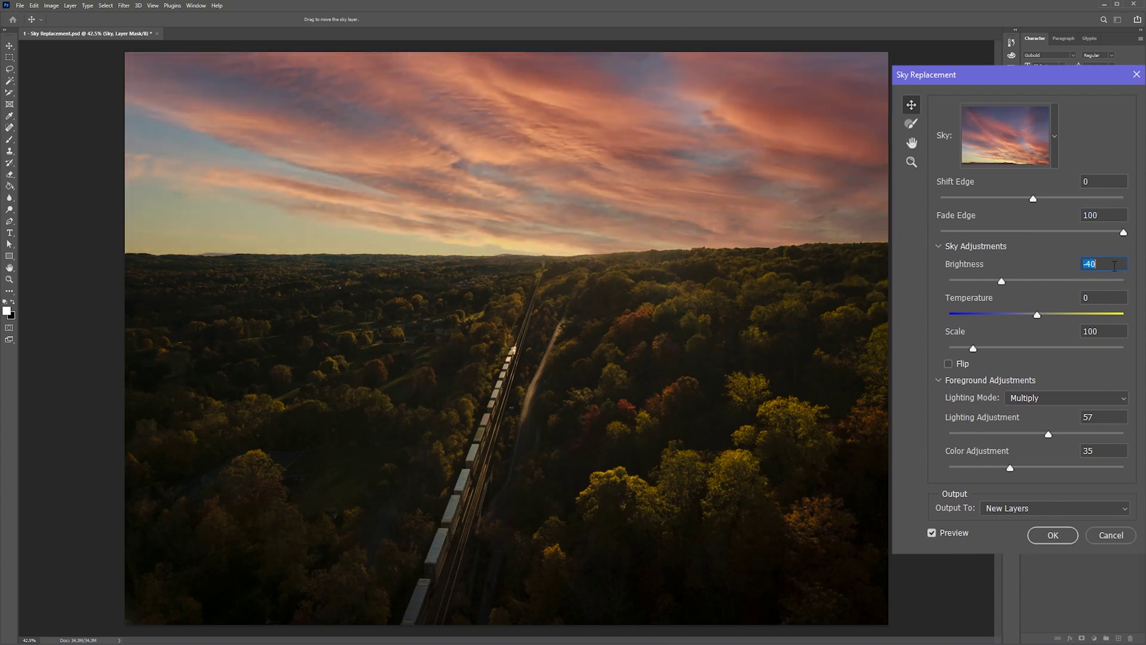
key(shift+Up)
key(shift+Up)
key(shift+Up)
key(shift+Up)
key(shift+Up)
key(shift+Up)
key(shift+Up)
key(shift+Up)
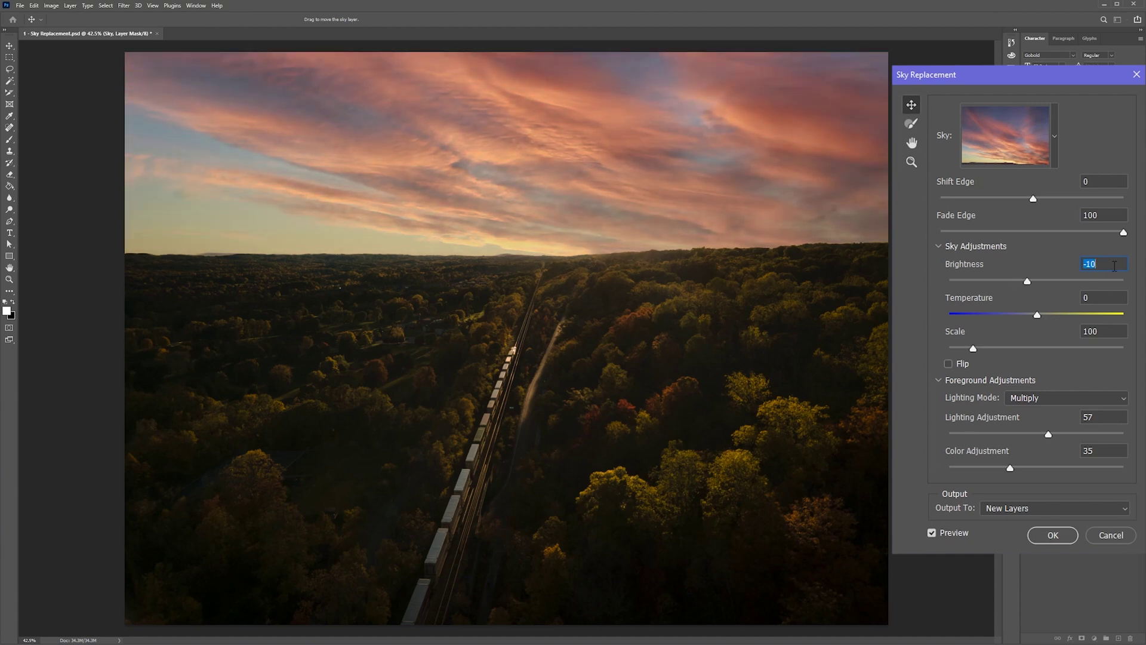
- Compare warmer and cooler sky Temperature values, then bring it back toward neutral
click(1102, 298)
key(shift+Up)
key(shift+Up)
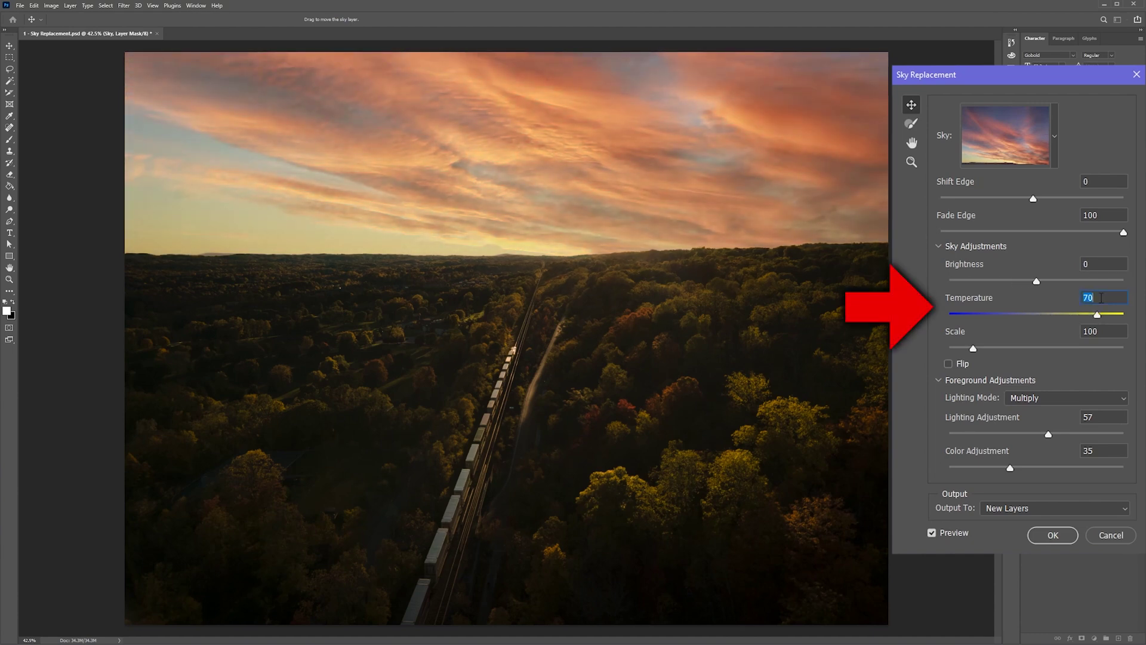
key(shift+Down)
key(shift+Down)
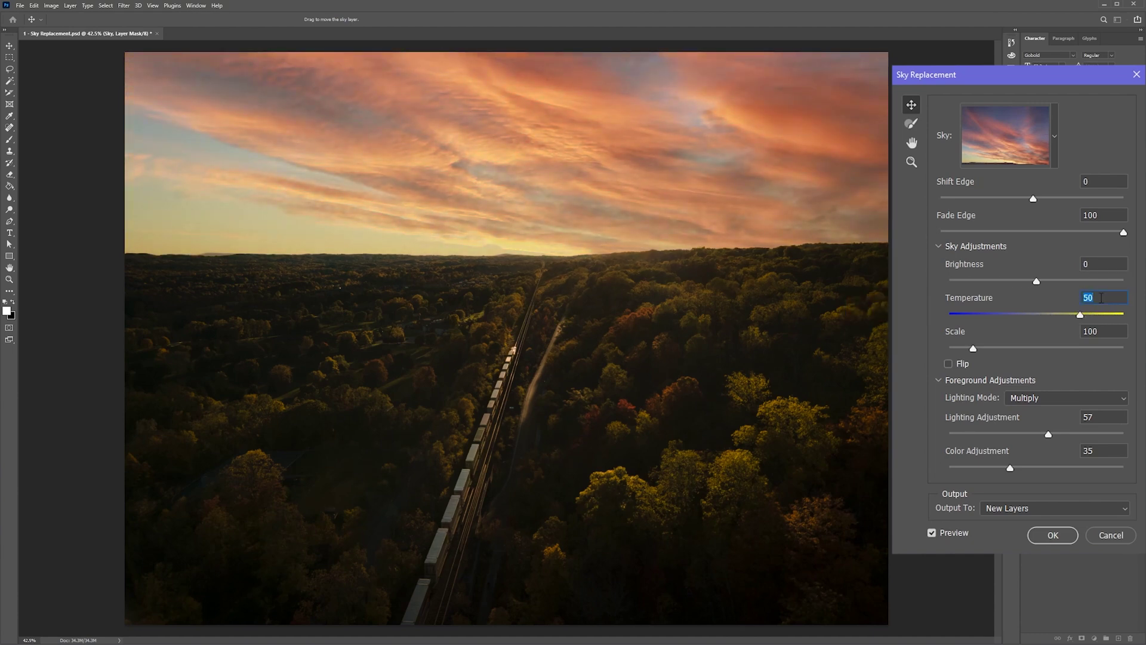
key(shift+Down)
key(shift+Down)
key(shift+Down)
key(shift+Down)
key(shift+Down)
key(shift+Down)
key(shift+Down)
key(shift+Down)
key(shift+Down)
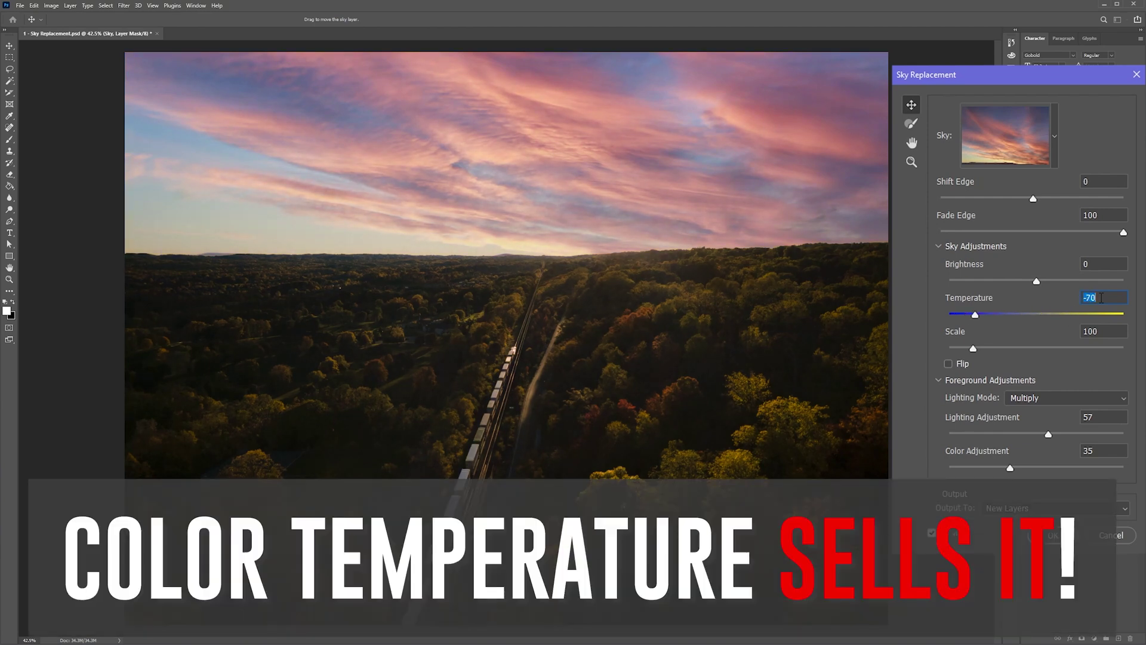
key(shift+Up)
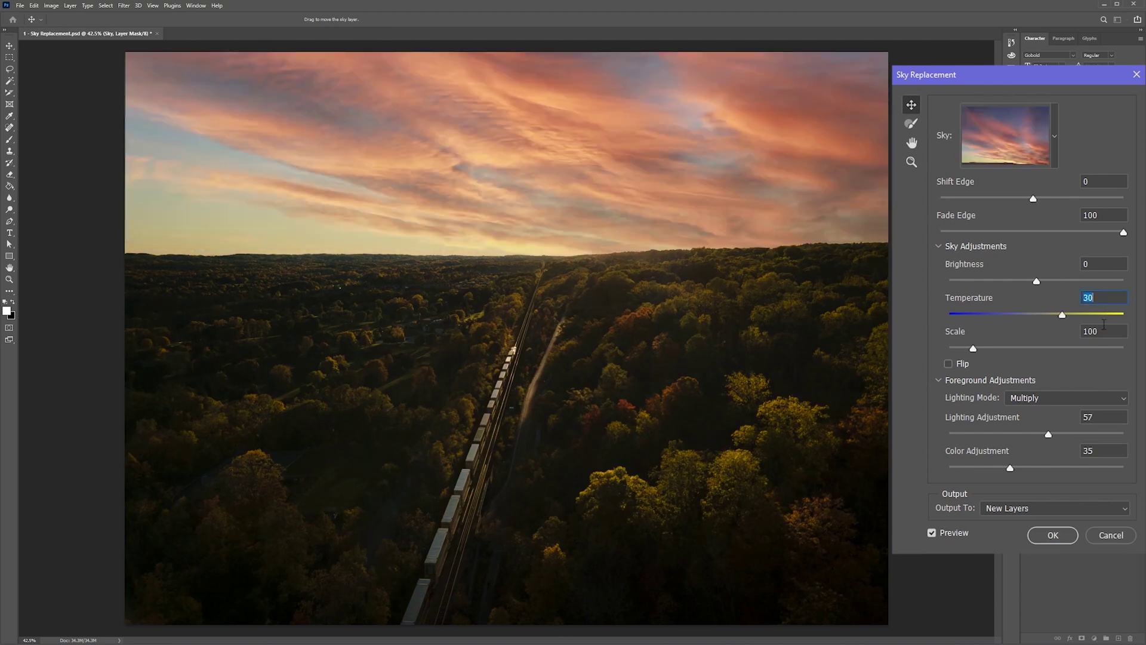
key(Tab)
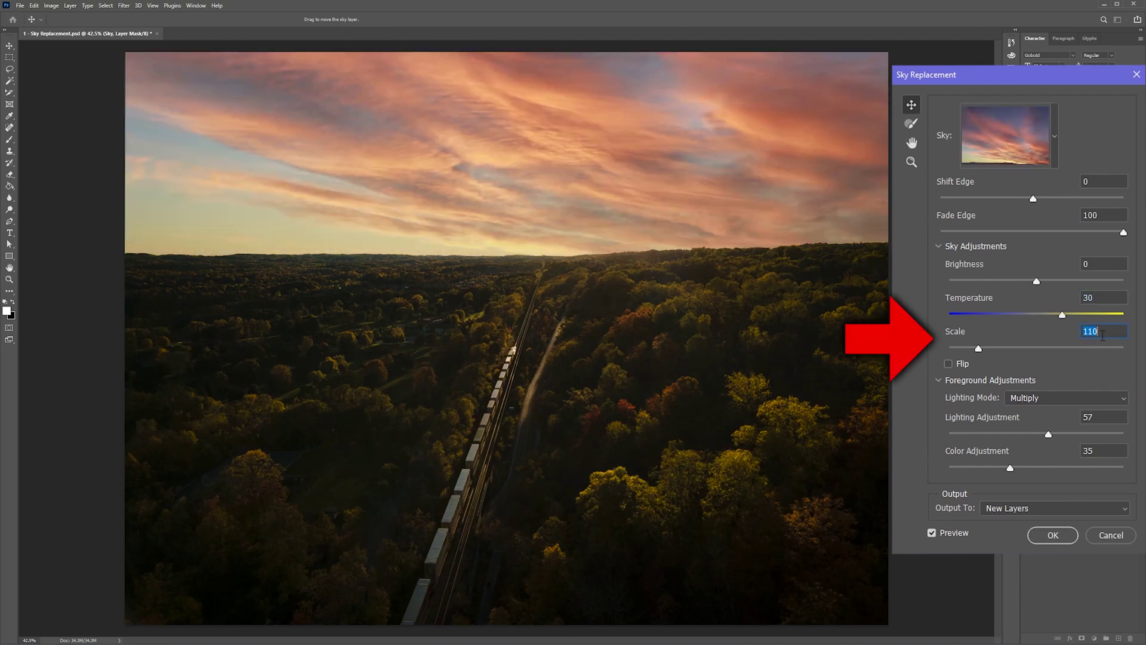
key(shift+Up)
key(shift+Up)
key(shift+Up)
key(shift+Up)
key(shift+Up)
key(shift+Up)
key(shift+Up)
key(shift+Down)
key(shift+Down)
key(shift+Down)
key(shift+Down)
key(shift+Down)
key(shift+Down)
key(shift+Down)
key(shift+Down)
key(shift+Down)
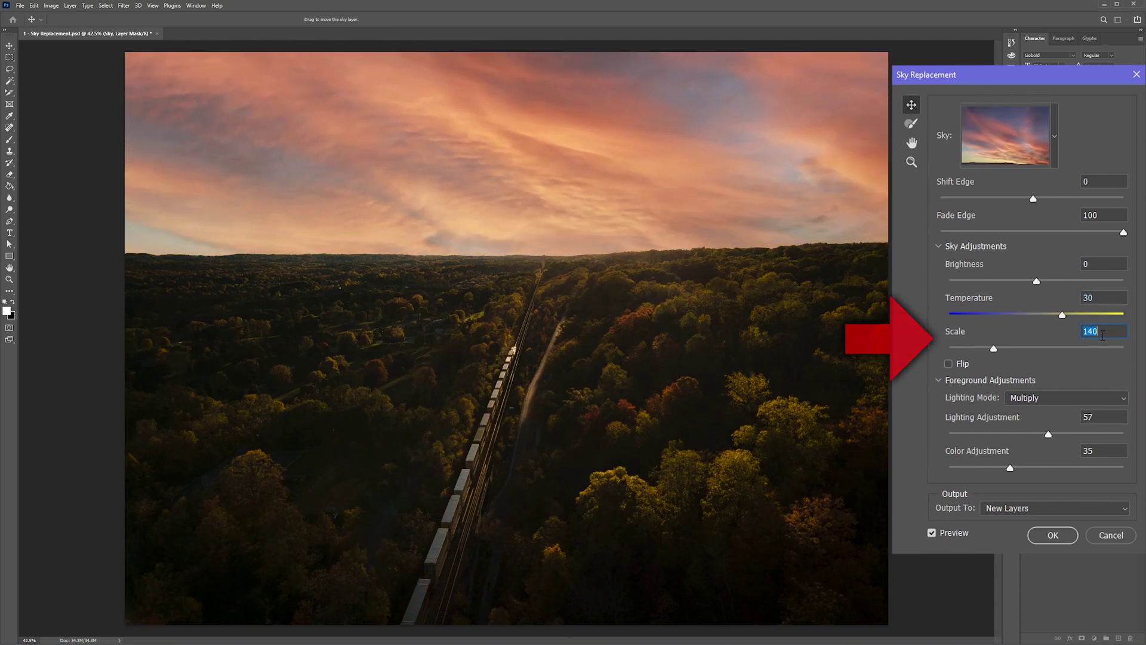
key(shift+Up)
key(shift+Up)
click(948, 363)
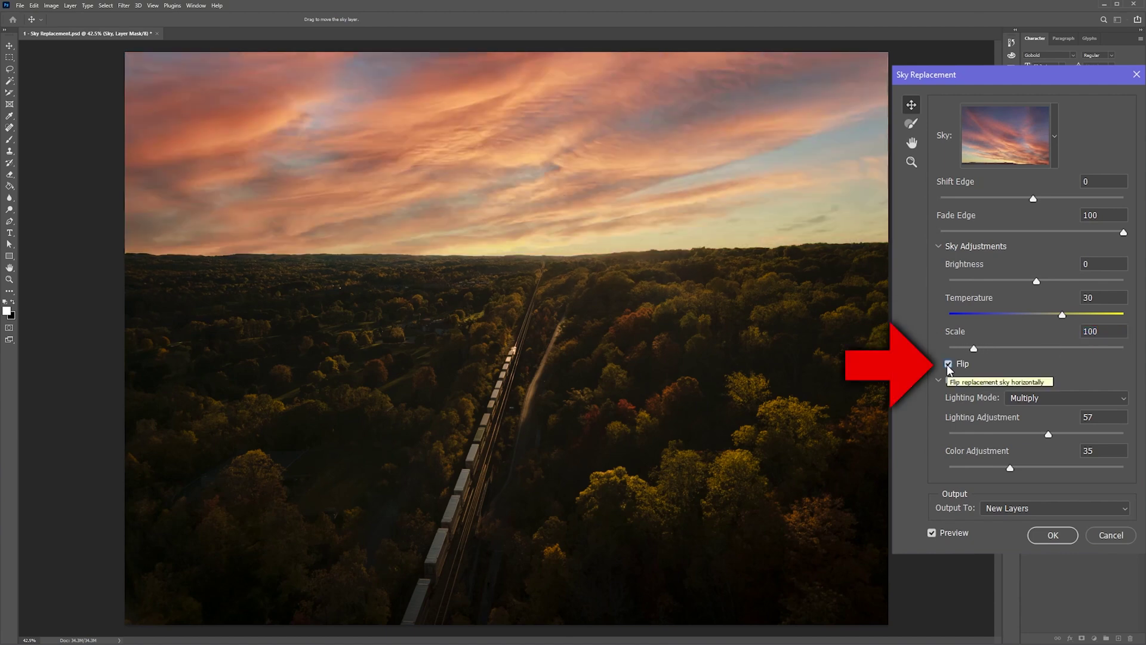
click(949, 365)
click(948, 365)
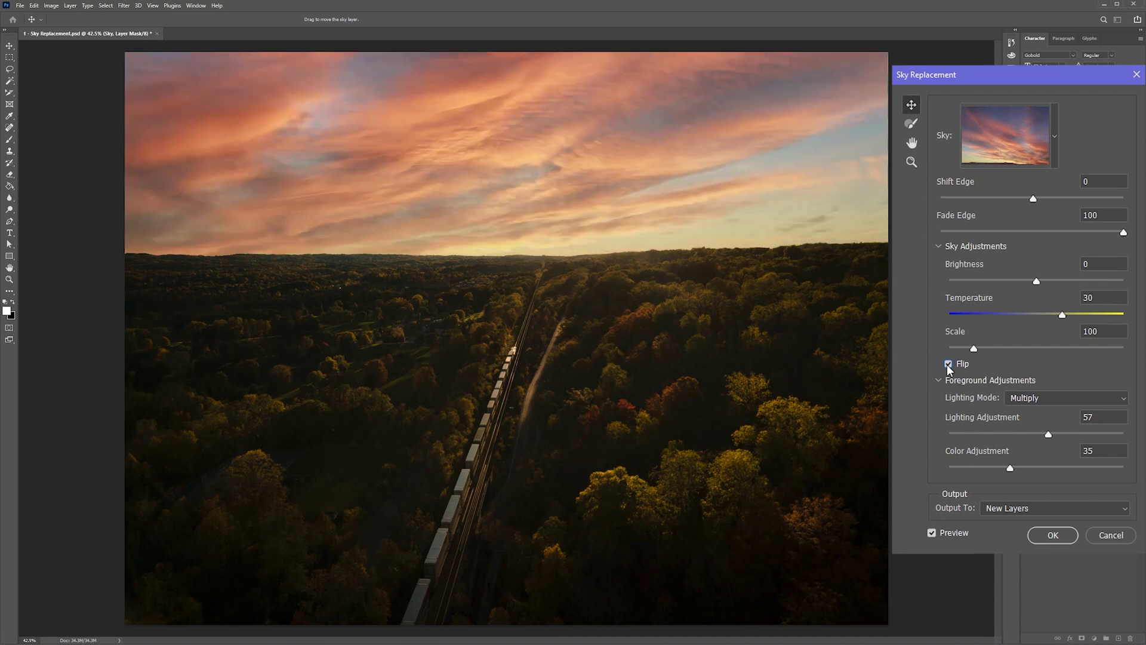
click(948, 365)
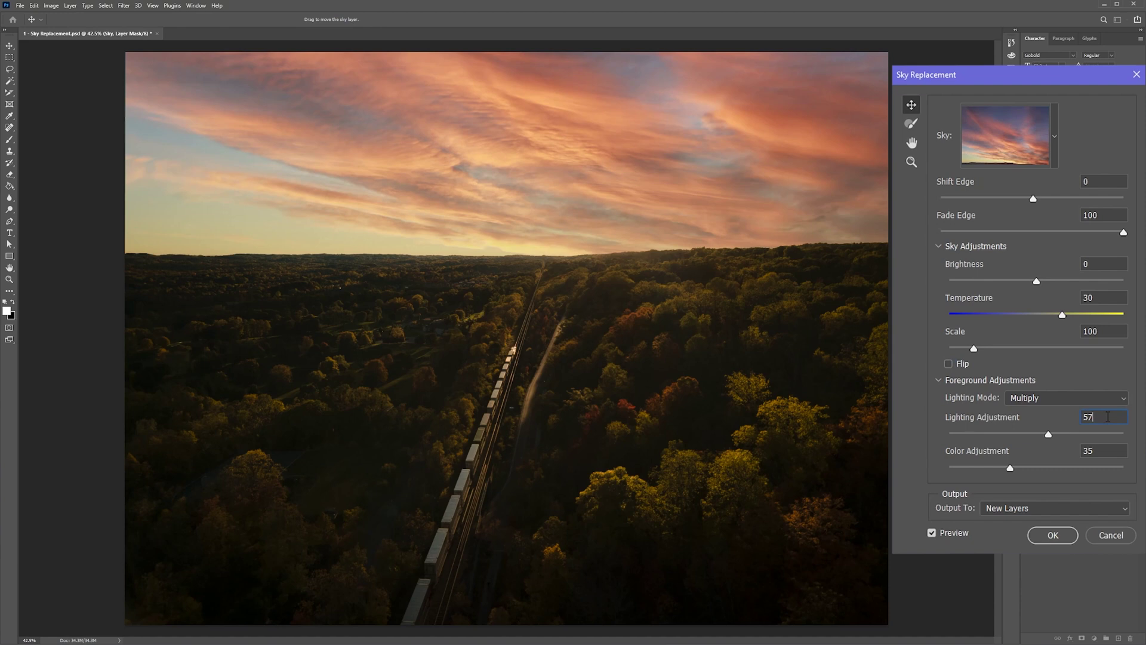
- Set foreground Lighting Adjustment to 37 and Color Adjustment to 35 after testing higher values
key(shift+Up)
key(shift+Up)
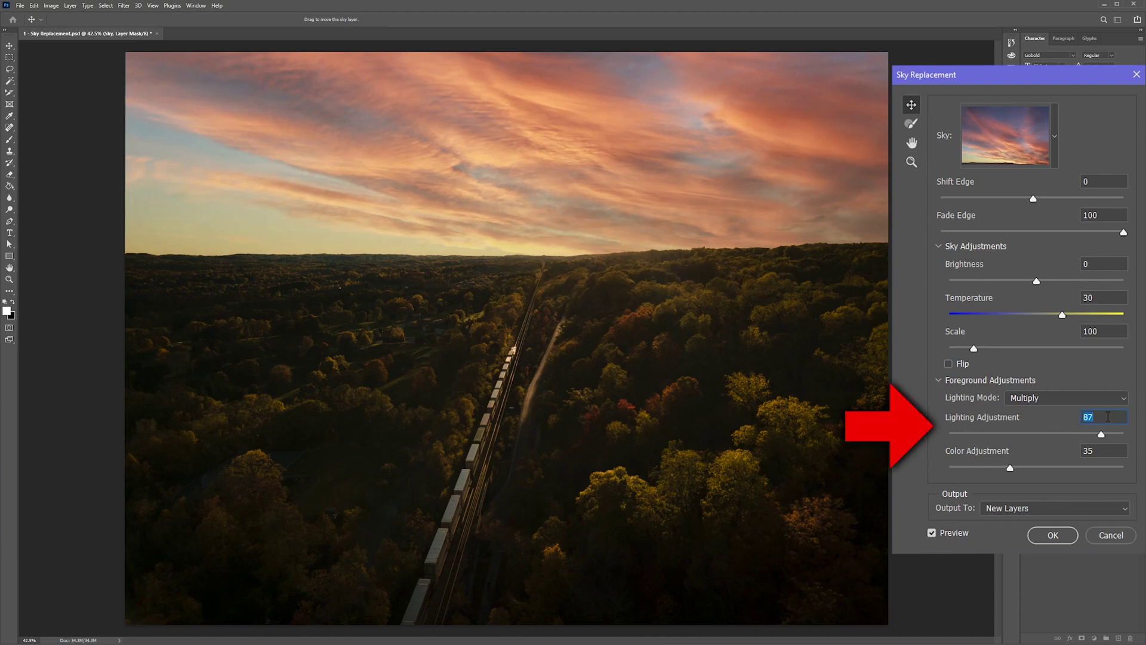
key(shift+Down)
key(shift+Down)
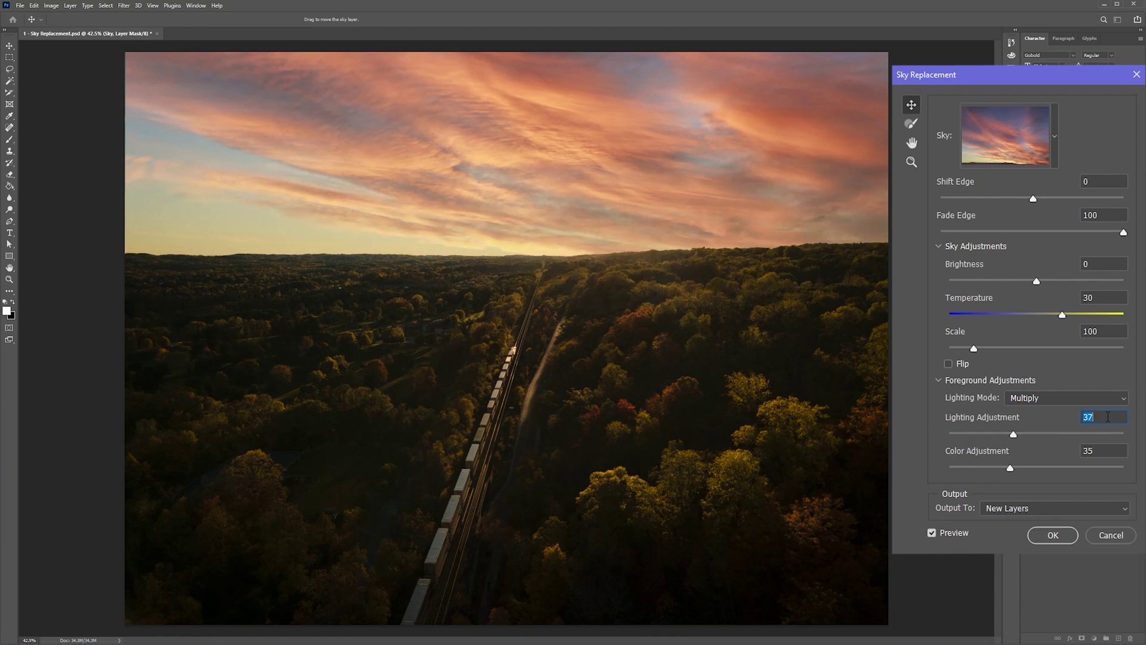
click(1106, 451)
key(shift+Up)
key(shift+Up)
key(shift+Up)
key(shift+Up)
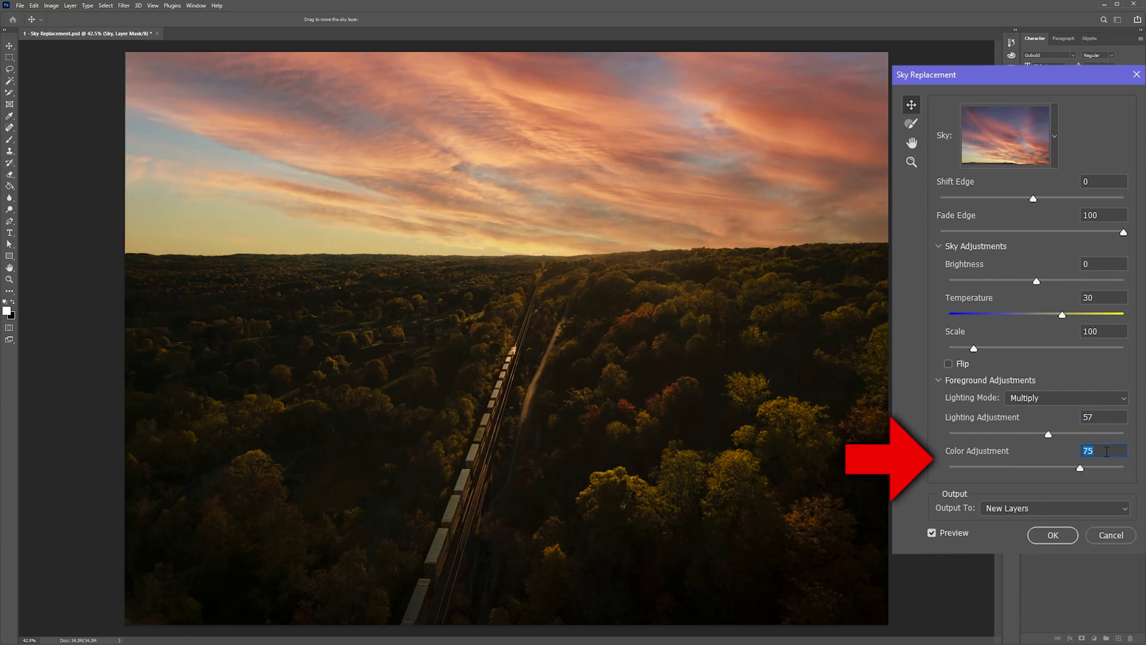
key(shift+Down)
key(shift+Down)
key(shift+Down)
key(shift+Down)
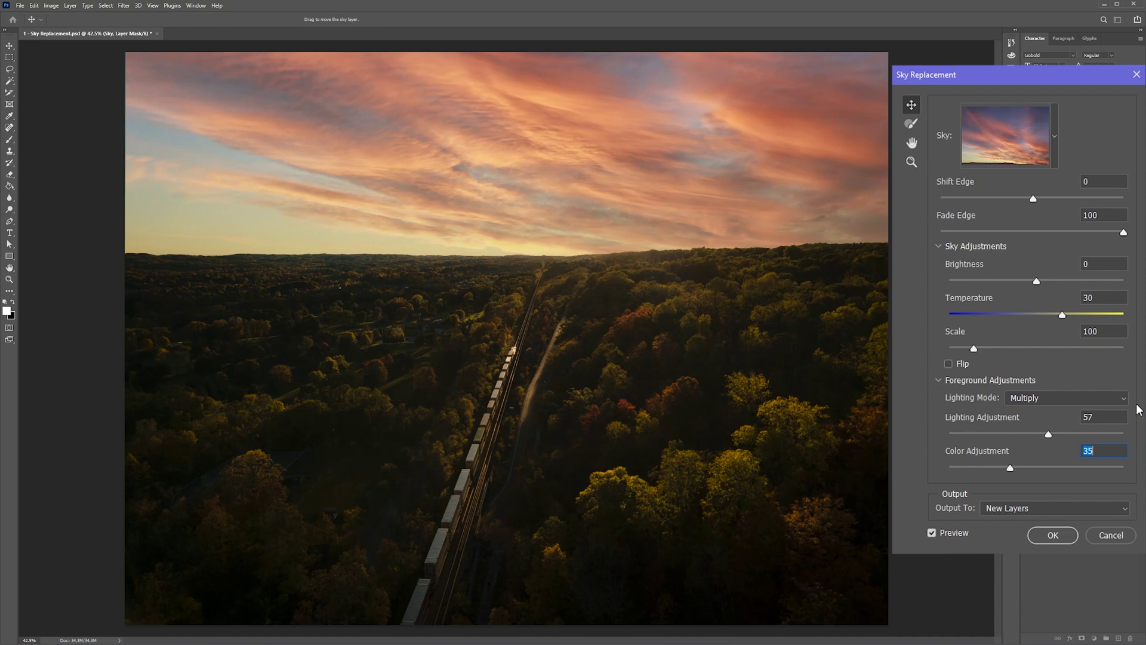
- Switch Lighting Mode to Screen and apply the sky replacement
click(1124, 399)
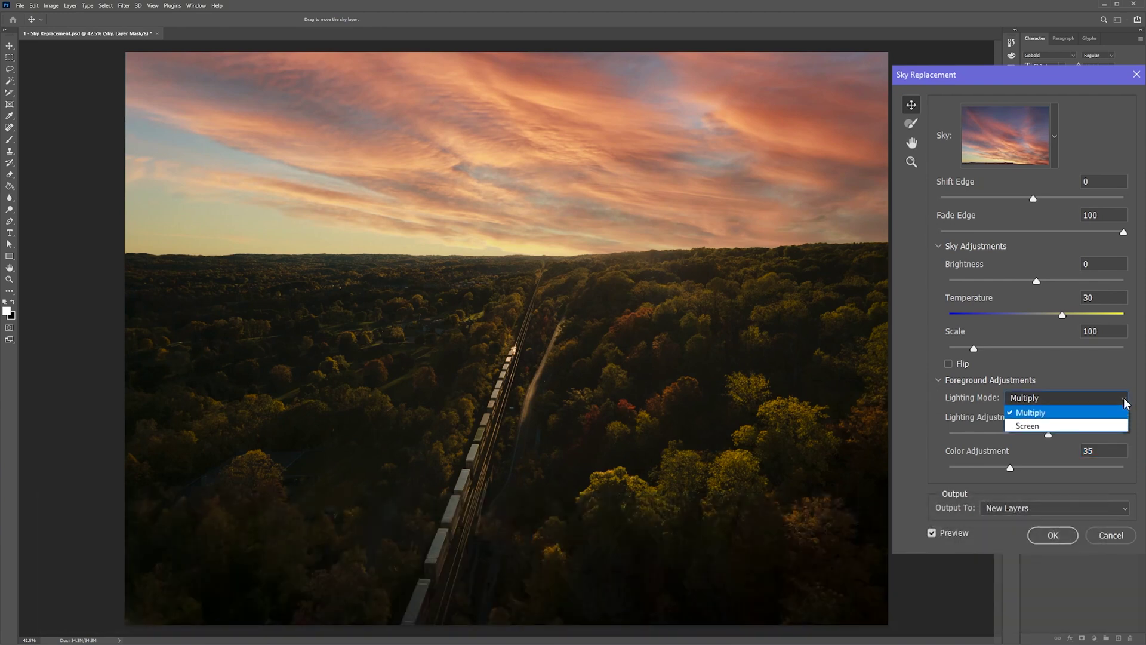
click(1090, 425)
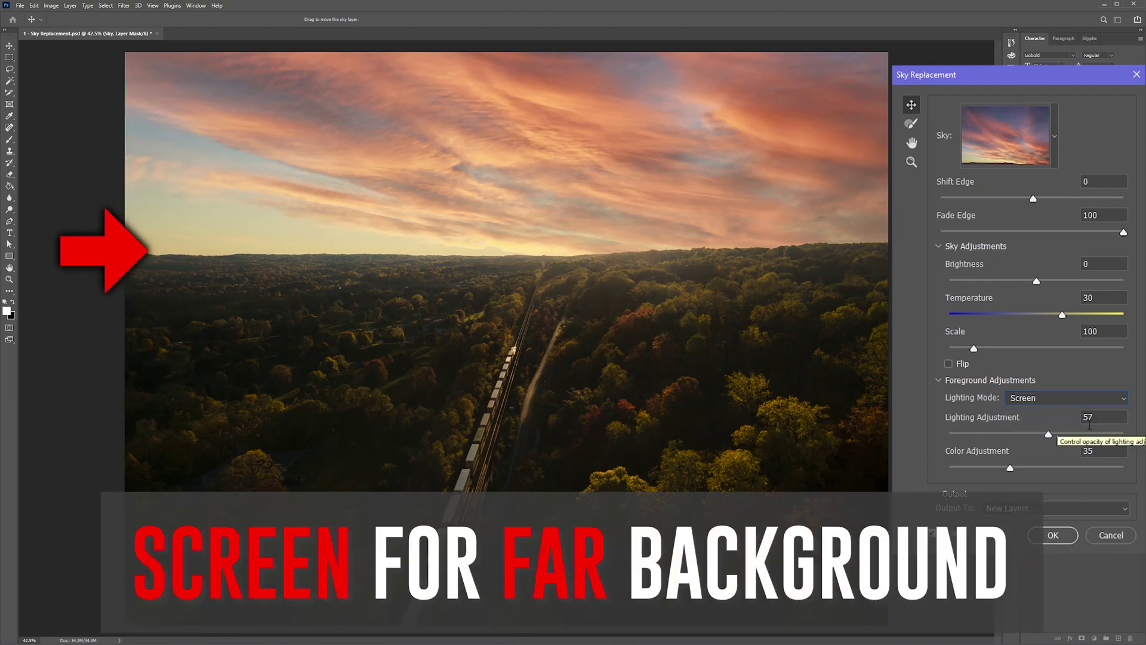
click(1089, 423)
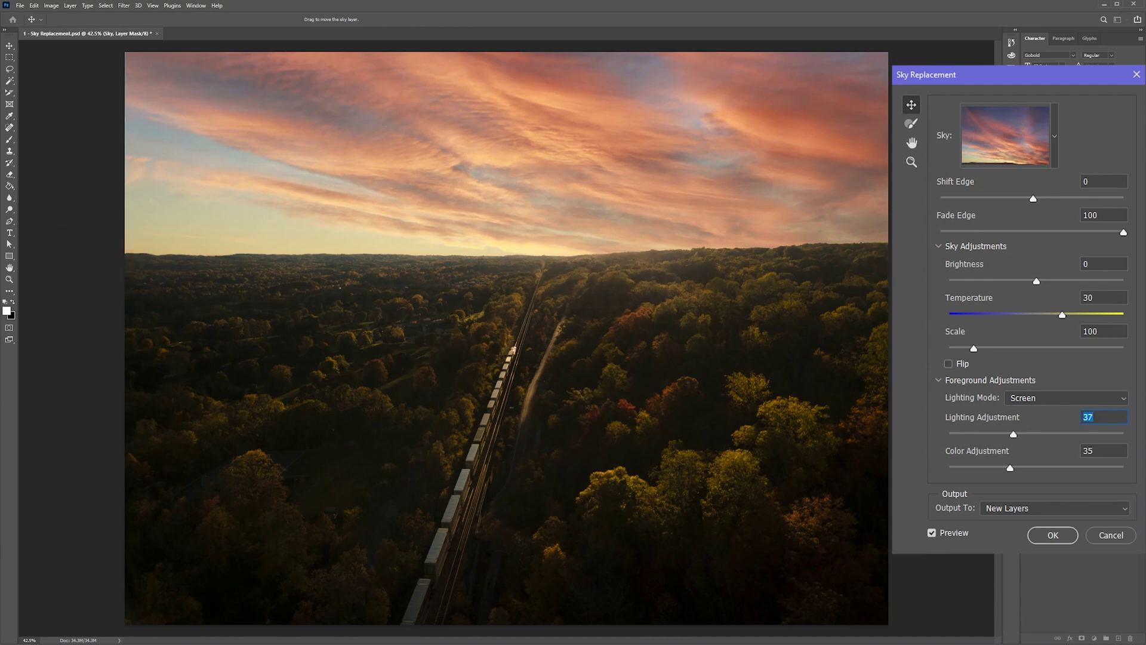
key(Return)
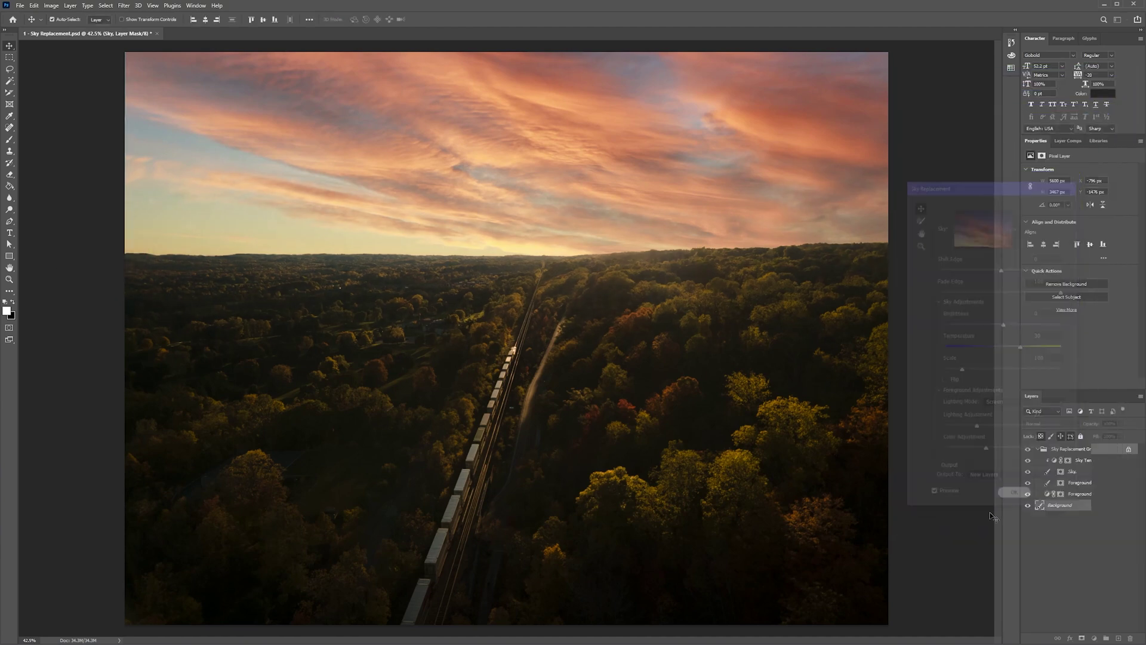
click(1028, 472)
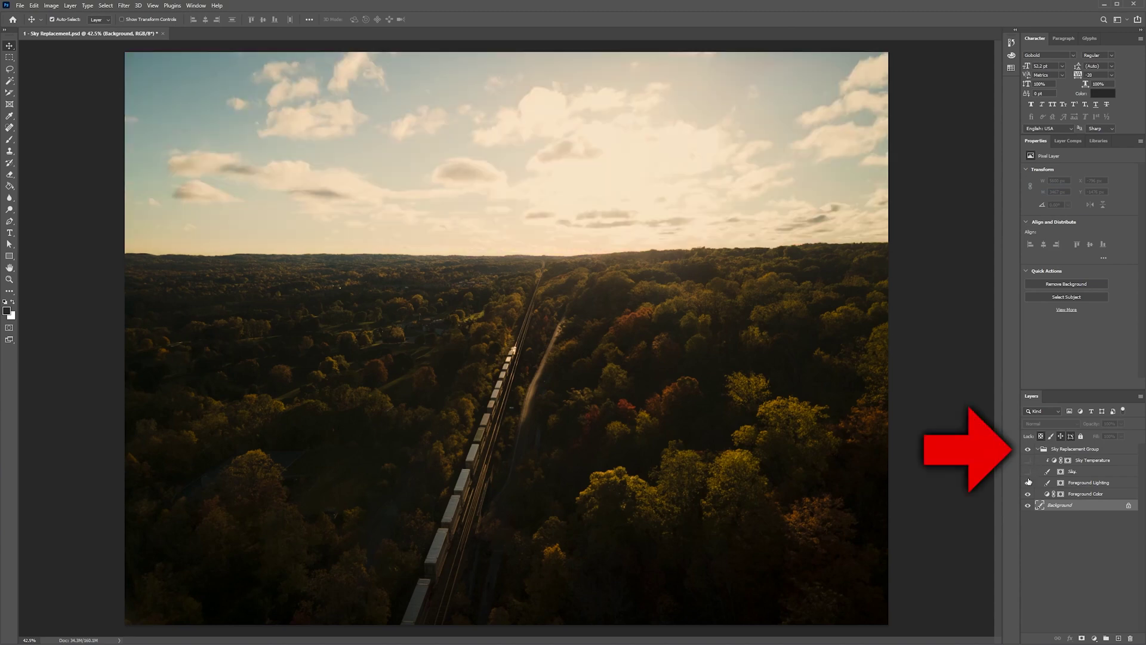
click(1028, 484)
click(1028, 494)
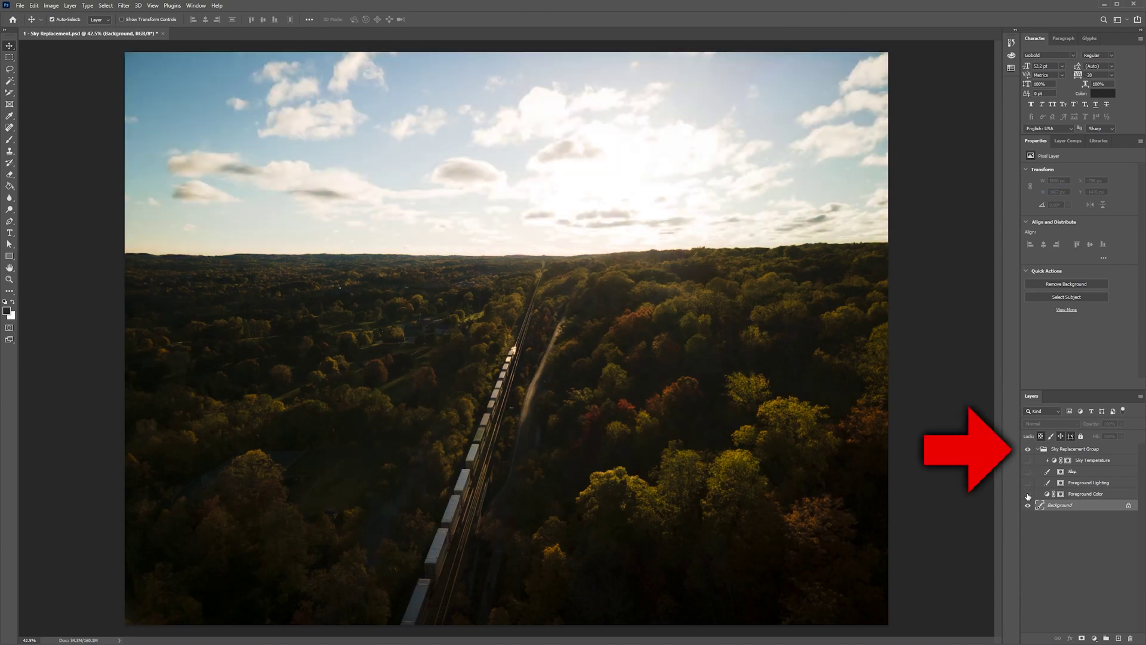
click(1028, 493)
click(1027, 484)
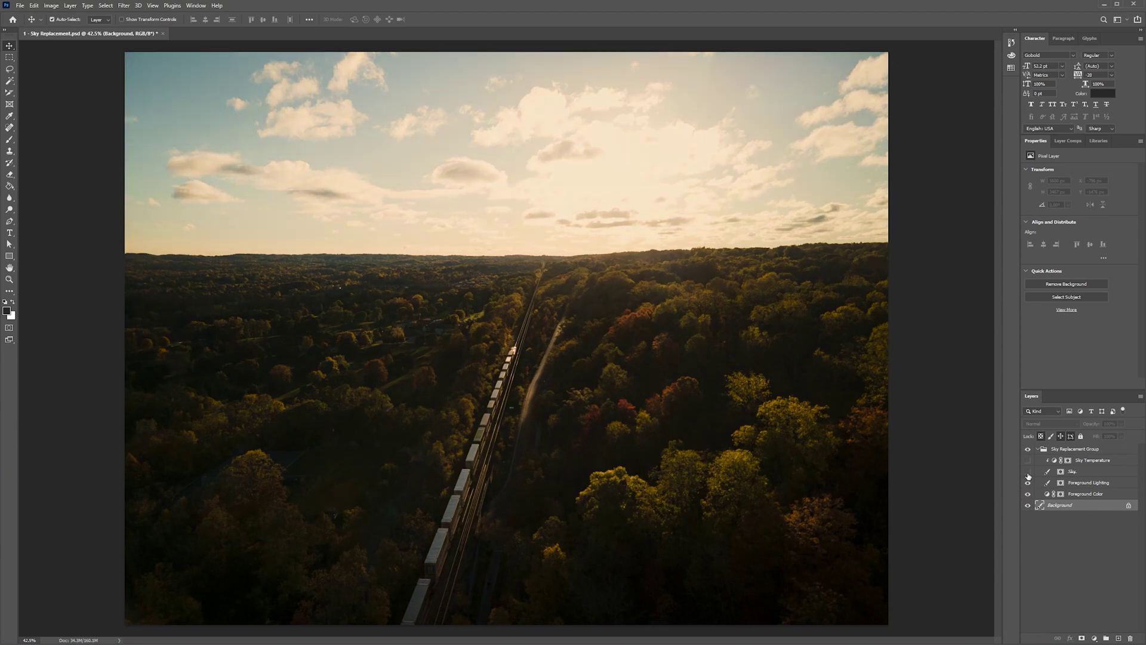